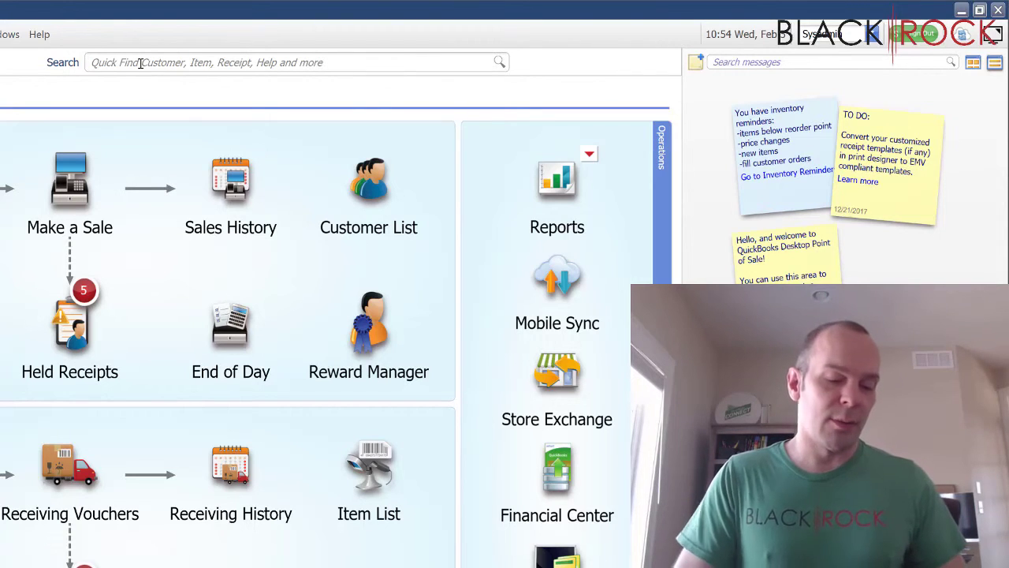
Step: Look up customers by first name in the home screen's quick search and clear the entry
type("john")
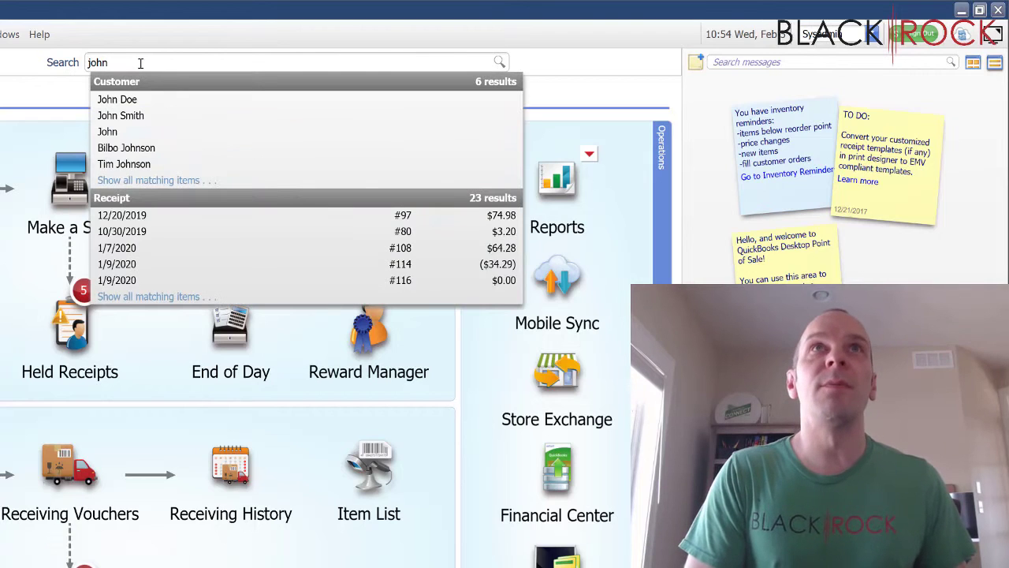
key("BackSpace")
key("BackSpace")
key("BackSpace")
key("BackSpace")
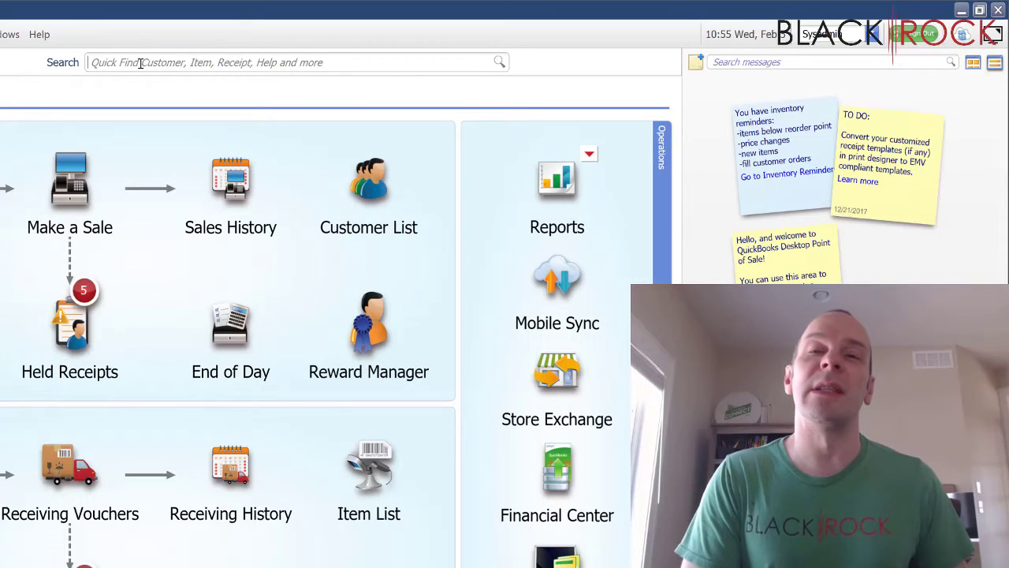
Step: Try two other customer first names in the quick search, clearing each one
type("saman")
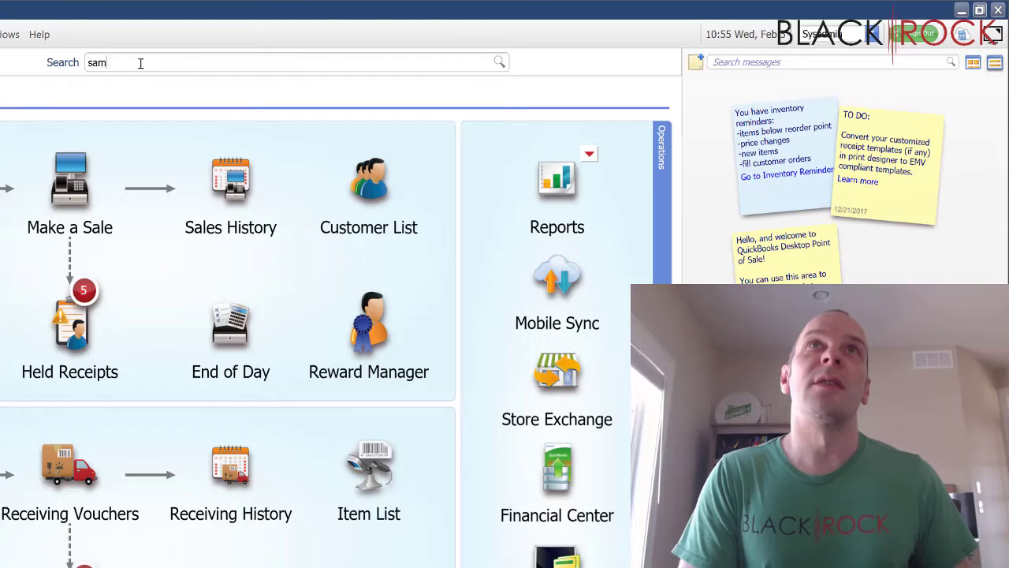
key("BackSpace")
key("BackSpace")
key("BackSpace")
key("BackSpace")
key("BackSpace")
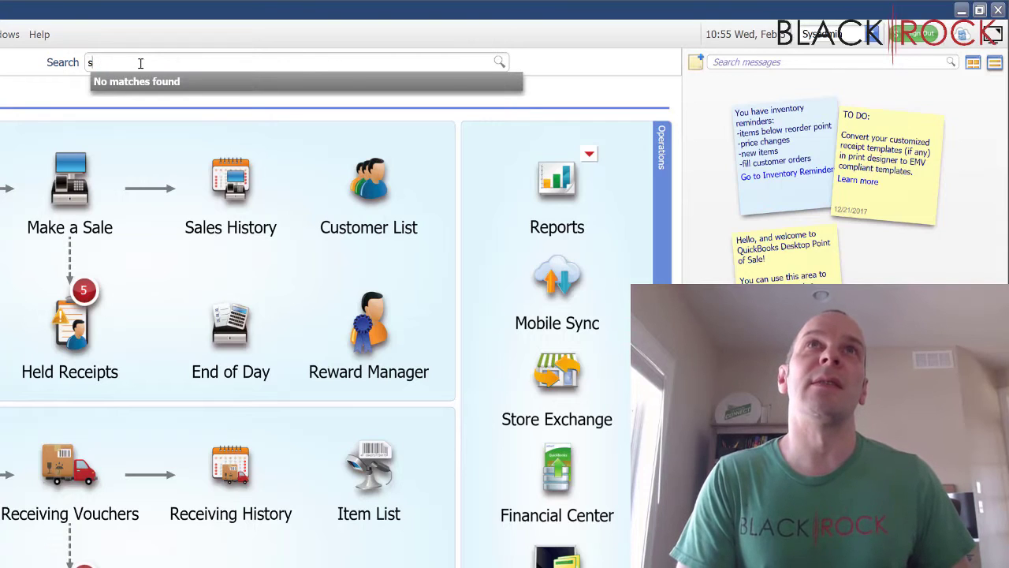
type("pam")
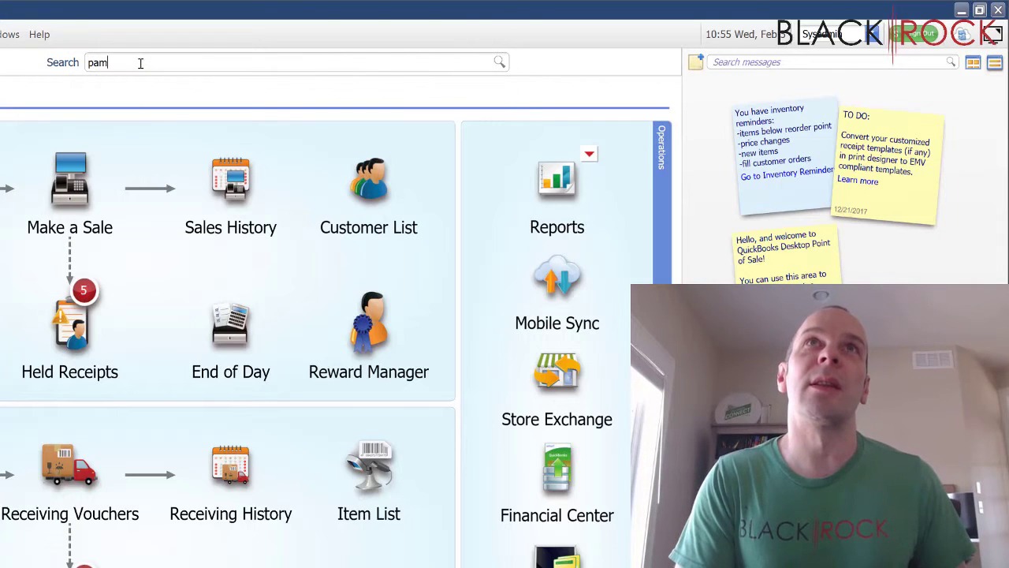
key("BackSpace")
key("BackSpace")
key("BackSpace")
Step: Look up a further customer and their receipts by first name, and empty the quick search
type("peter")
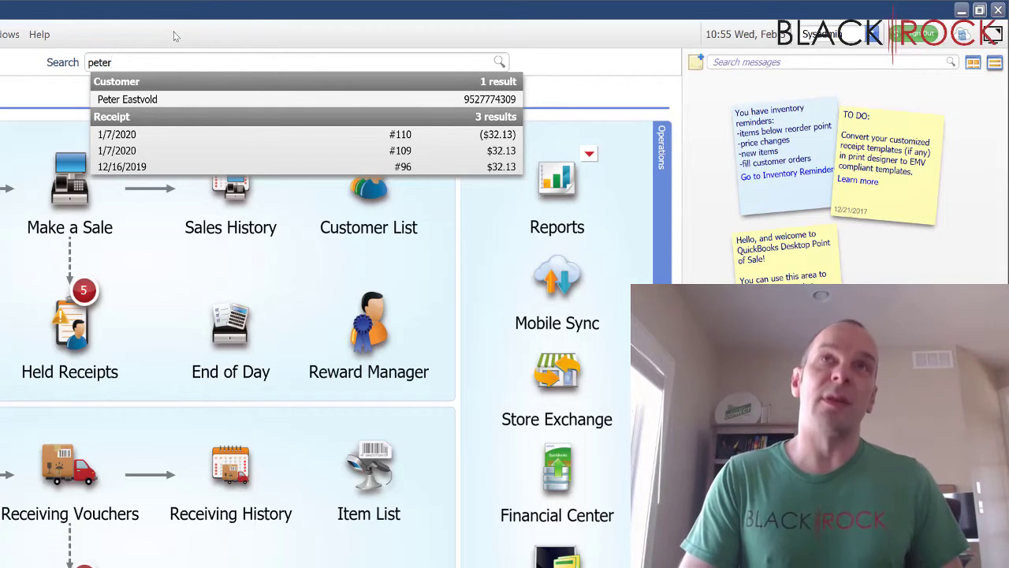
key("BackSpace")
key("BackSpace")
key("BackSpace")
key("BackSpace")
key("BackSpace")
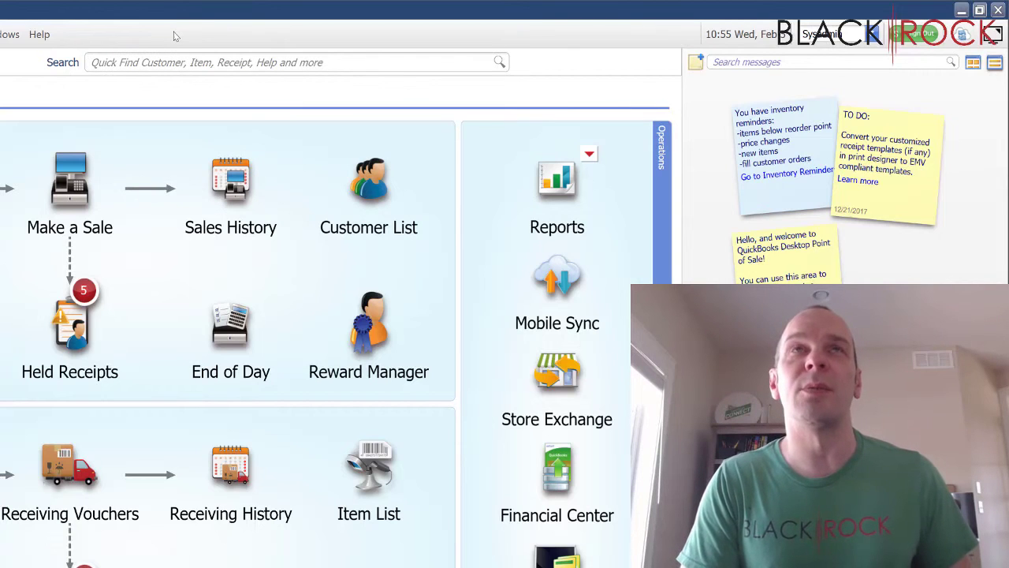
Step: Search for "shirt" in the quick search and clear the term
type("shirt")
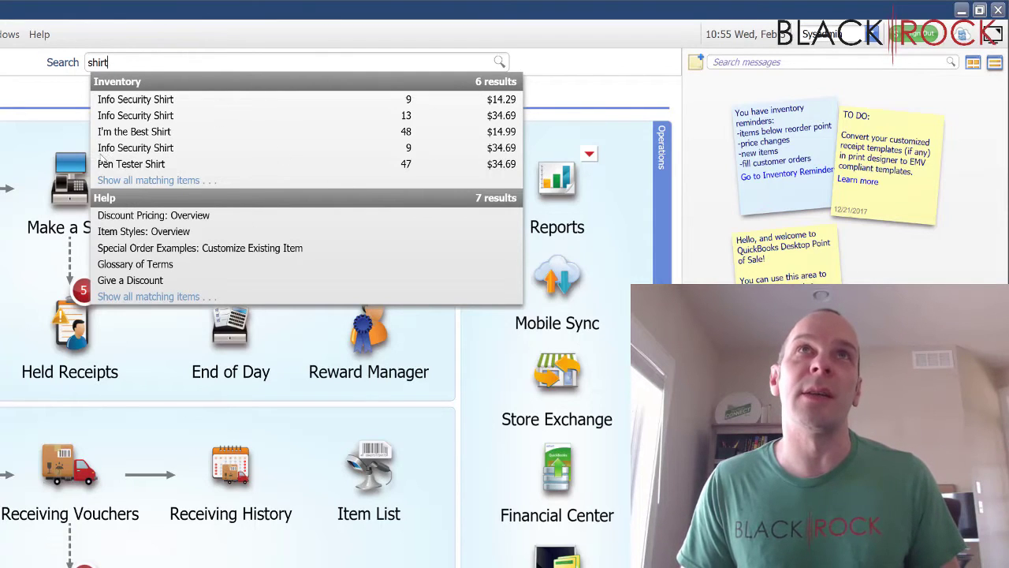
key("BackSpace")
key("BackSpace")
key("BackSpace")
key("BackSpace")
key("BackSpace")
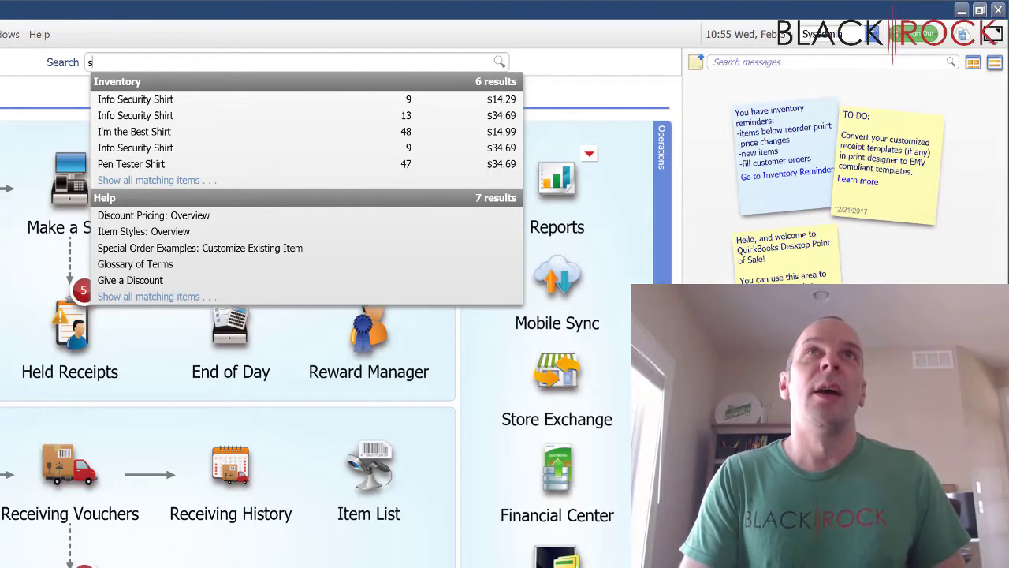
Step: Search for "board game" in the quick search and clear the term
type("board game")
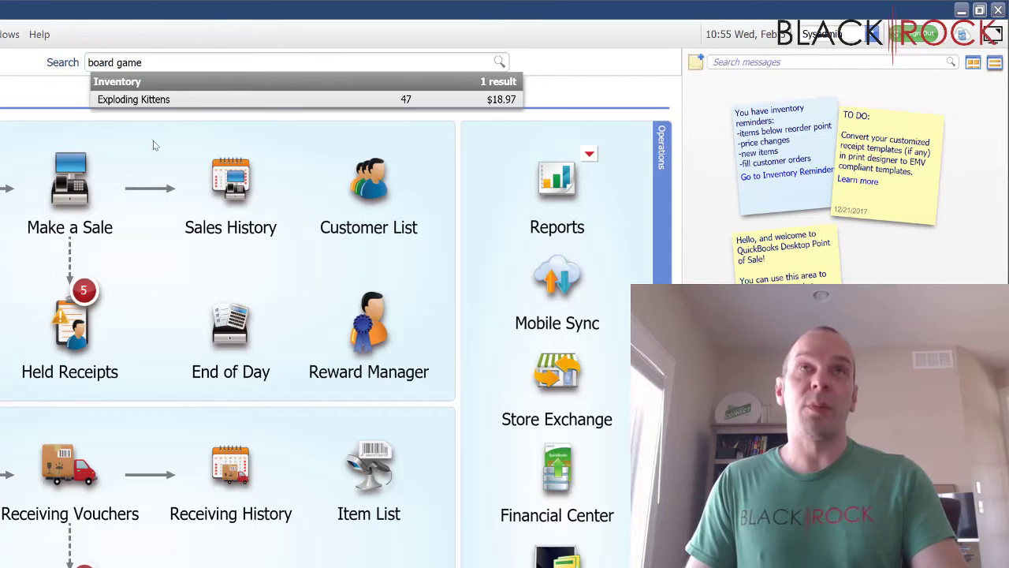
key("BackSpace")
key("BackSpace")
key("BackSpace")
key("BackSpace")
key("BackSpace")
key("BackSpace")
key("BackSpace")
key("BackSpace")
key("BackSpace")
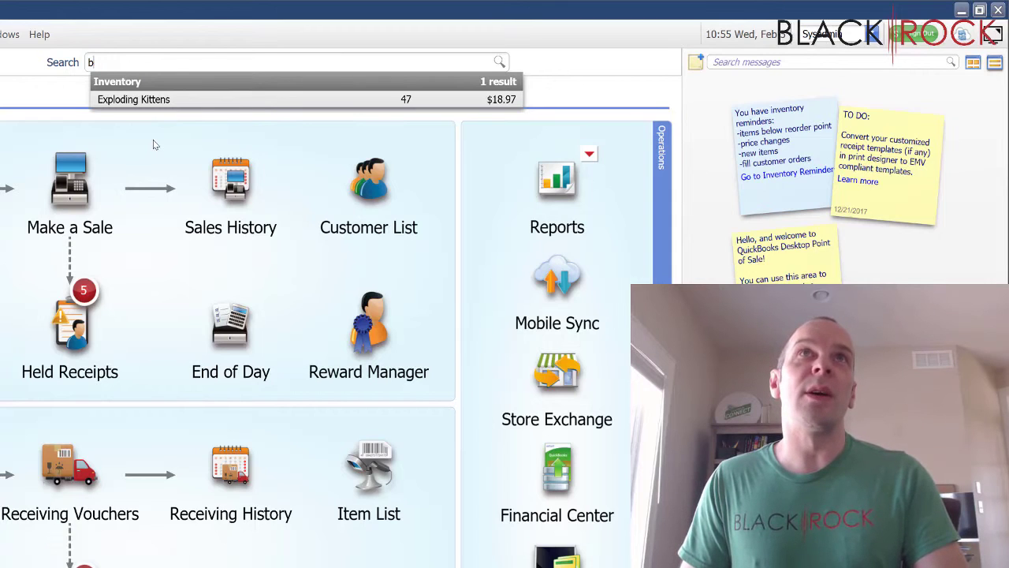
key("BackSpace")
Step: Search for "knives" in the quick search and clear the term
type("knives")
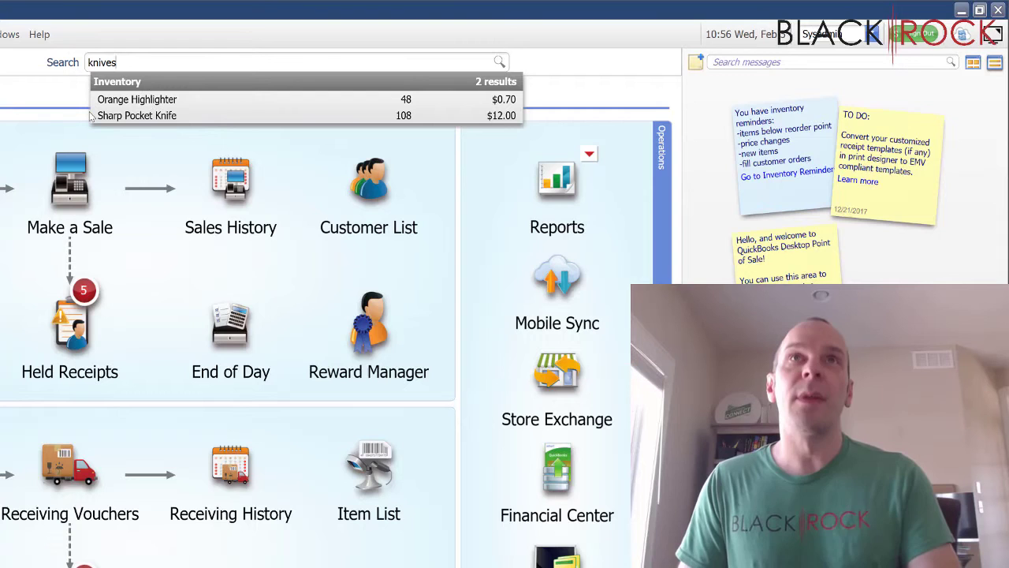
key("BackSpace")
key("BackSpace")
key("BackSpace")
key("BackSpace")
key("BackSpace")
key("BackSpace")
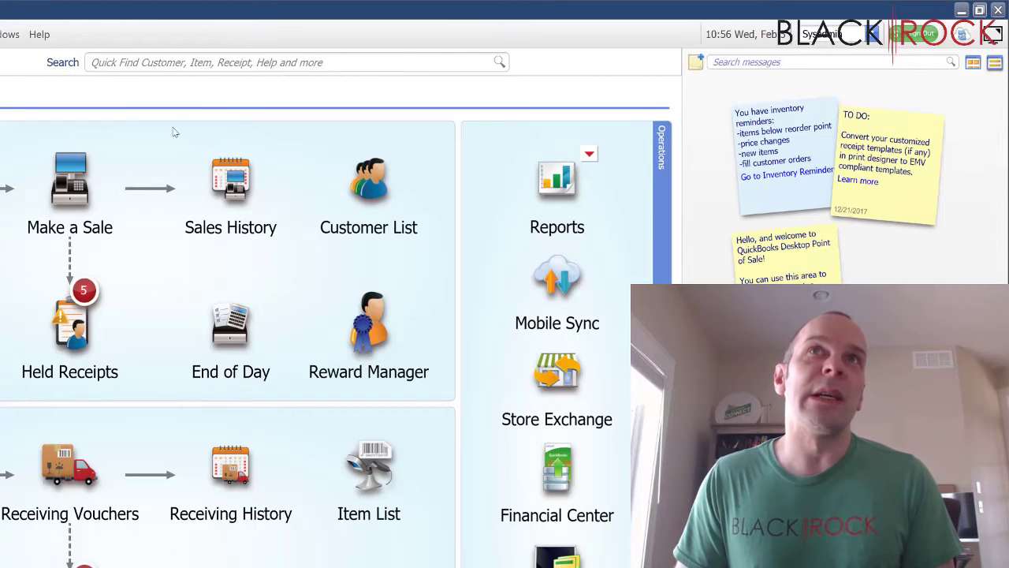
Step: Open the sales history, search it for receipt 143, and clear the search
left_click(245, 183)
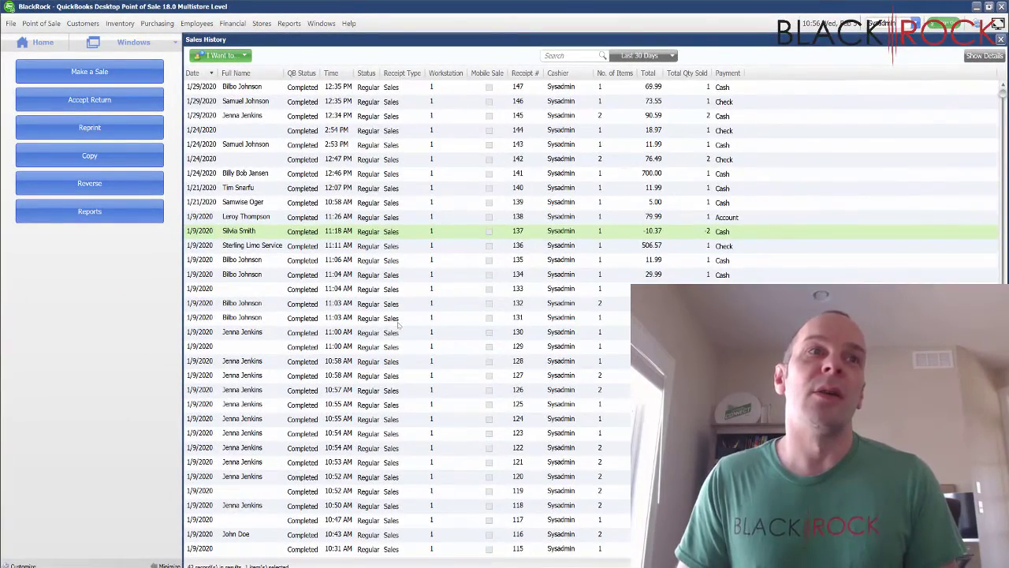
scroll(399, 324, "down", 3)
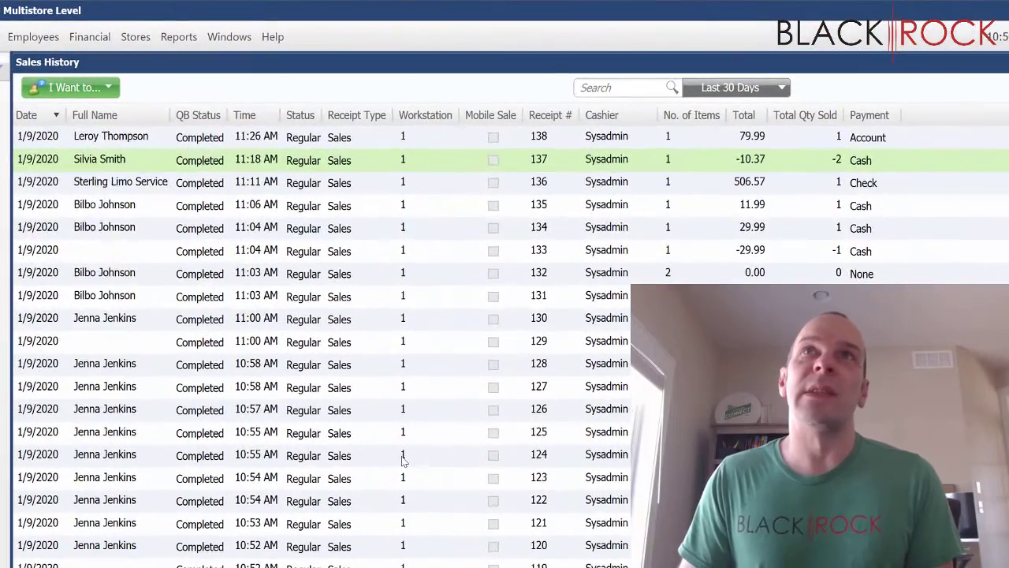
scroll(432, 286, "up", 2)
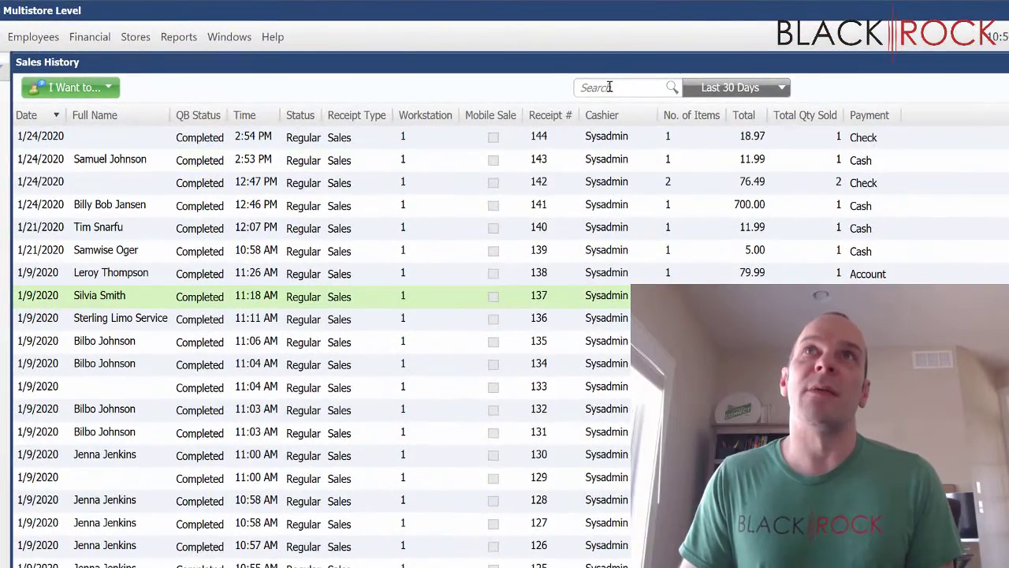
type("143")
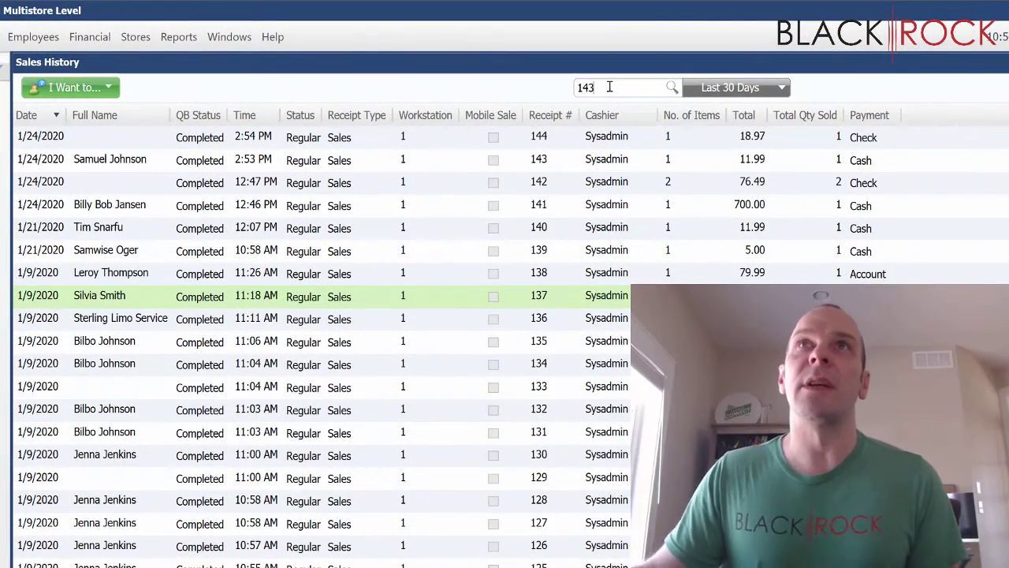
key("Return")
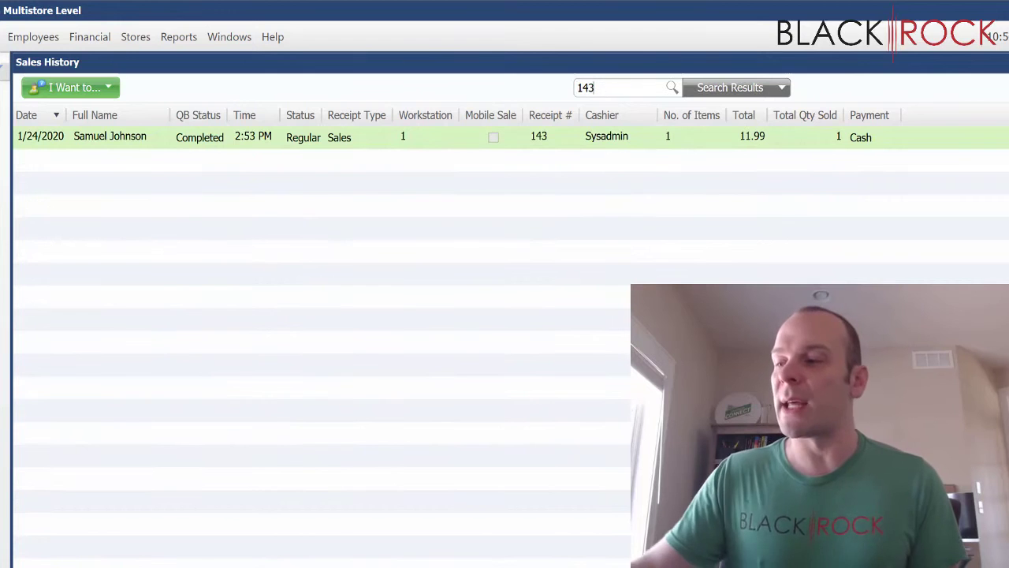
key("BackSpace")
key("BackSpace")
key("BackSpace")
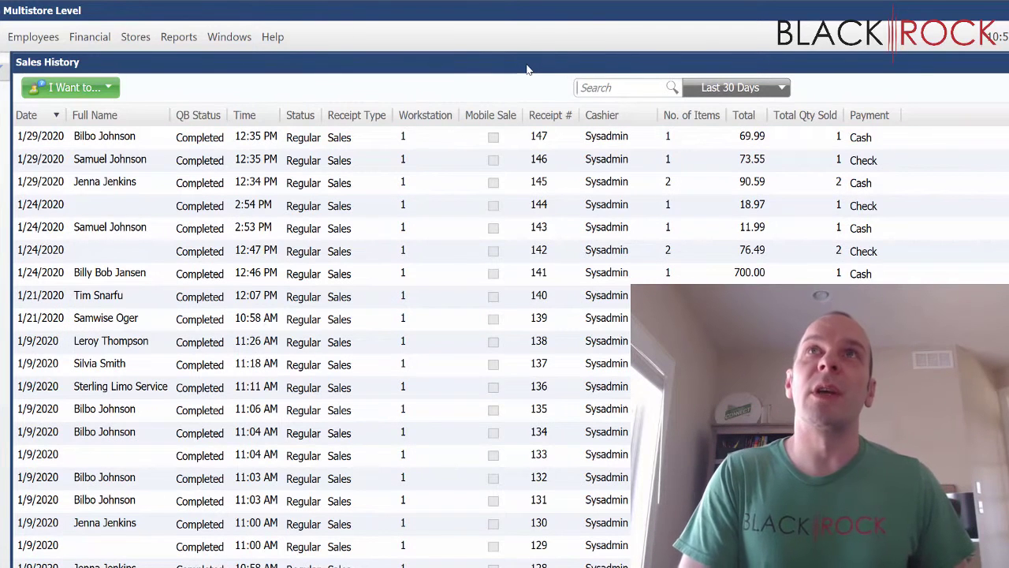
Step: Search the sales history by a customer's last name and show the details of receipt 130
type("jenkins")
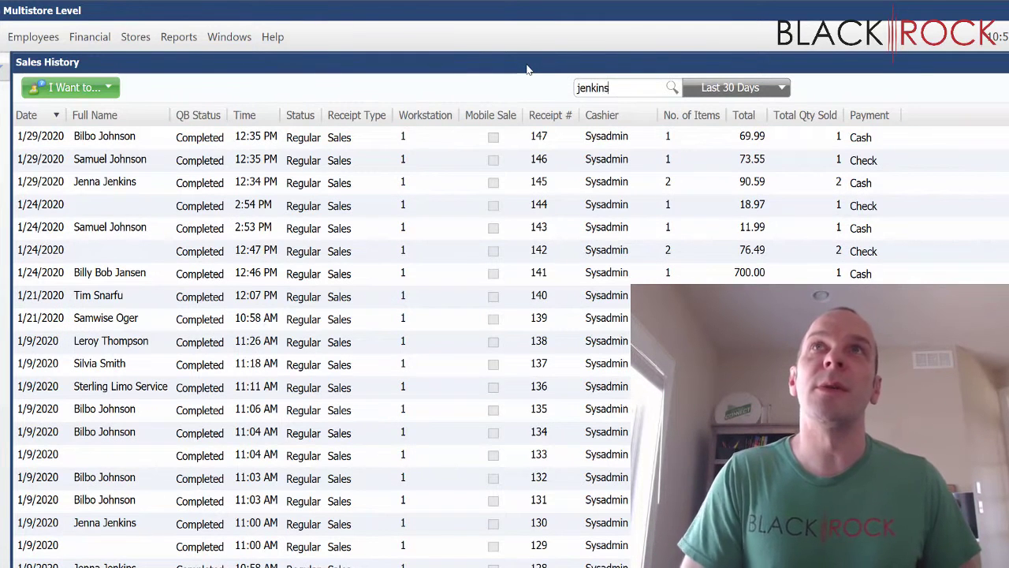
key("Return")
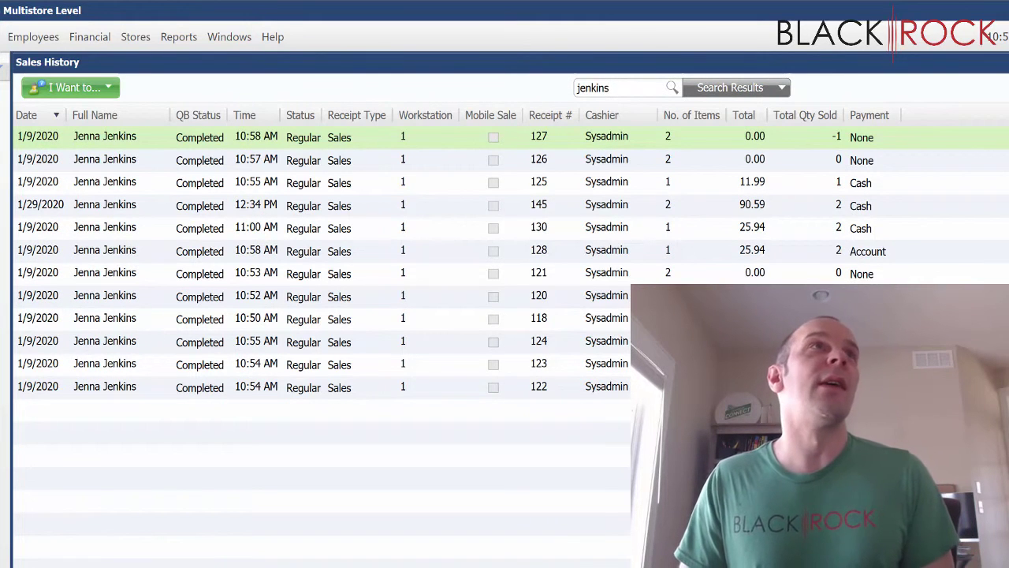
left_click(315, 227)
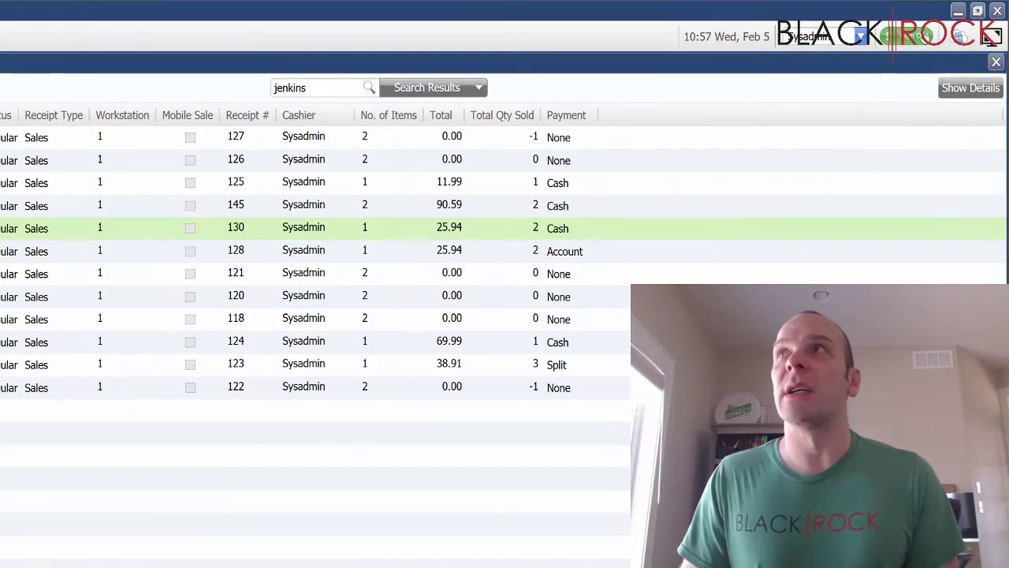
left_click(969, 86)
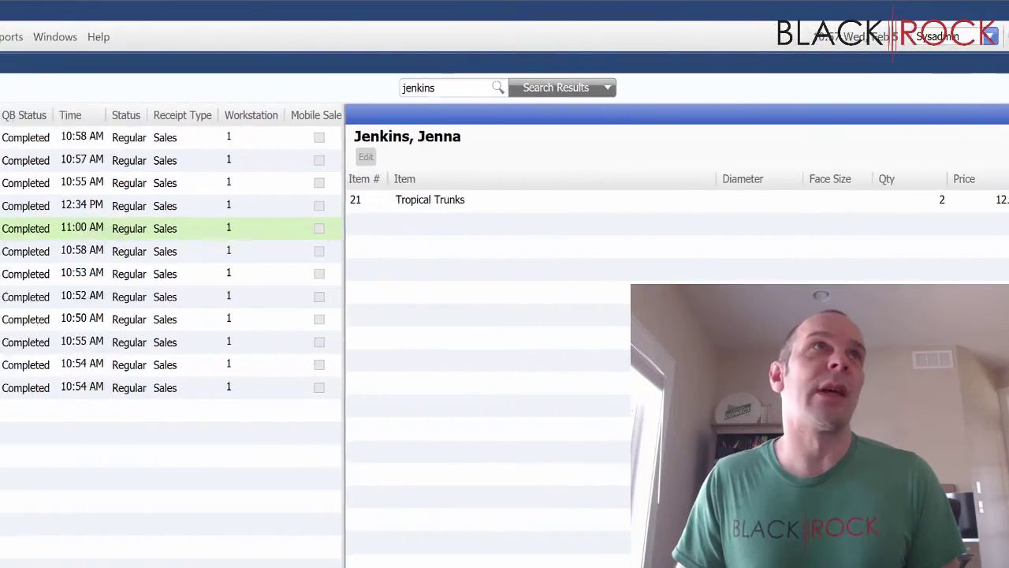
Step: Open the item list from the home screen, search it for "electr", and reset it to all items
left_click(17, 66)
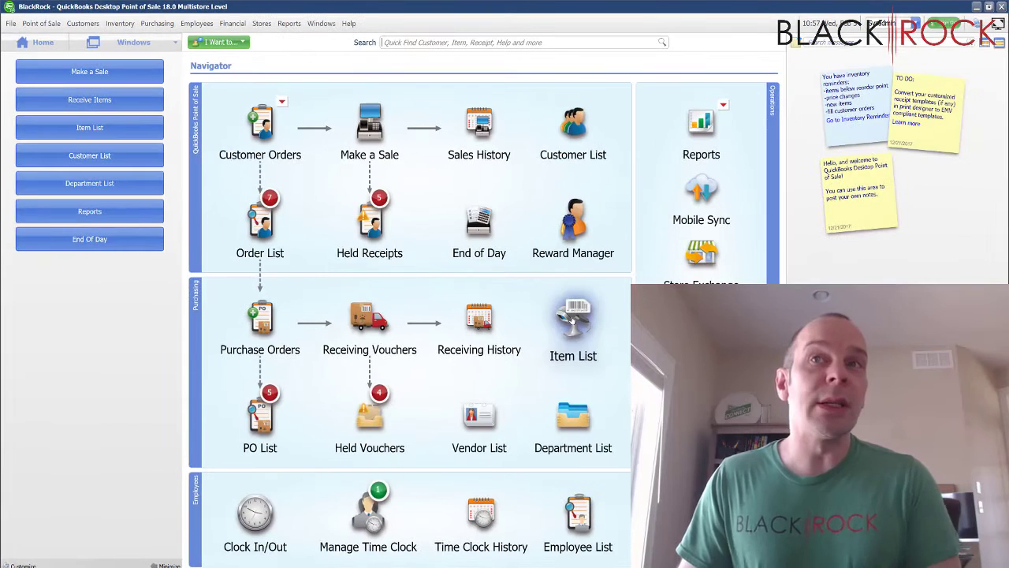
left_click(573, 318)
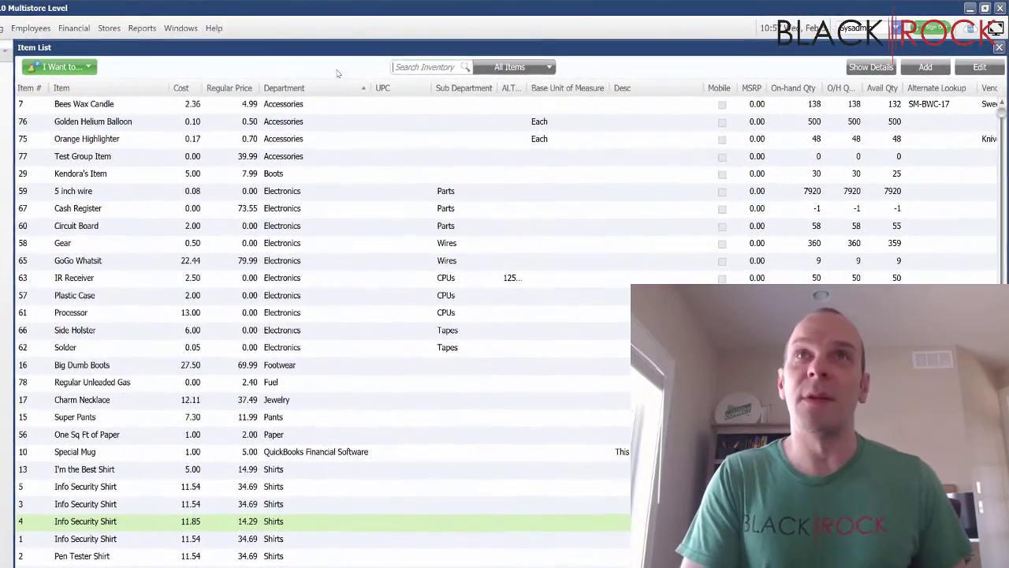
type("electr")
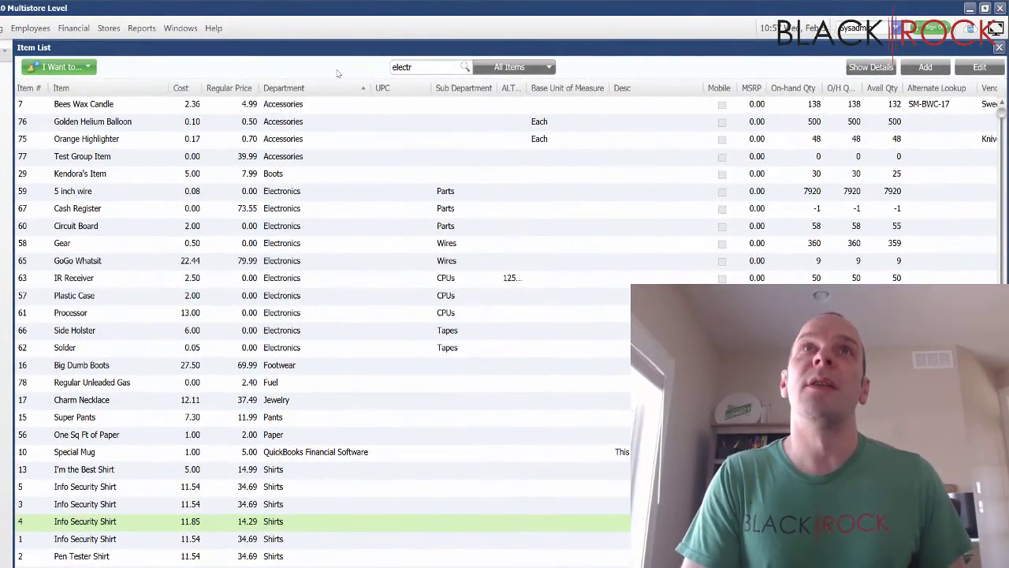
key("Return")
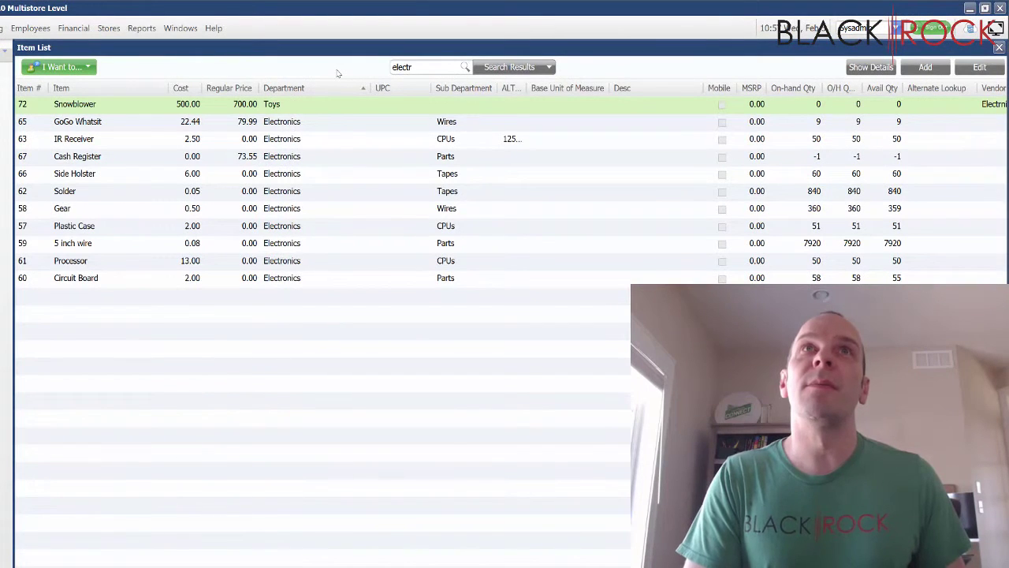
key("BackSpace")
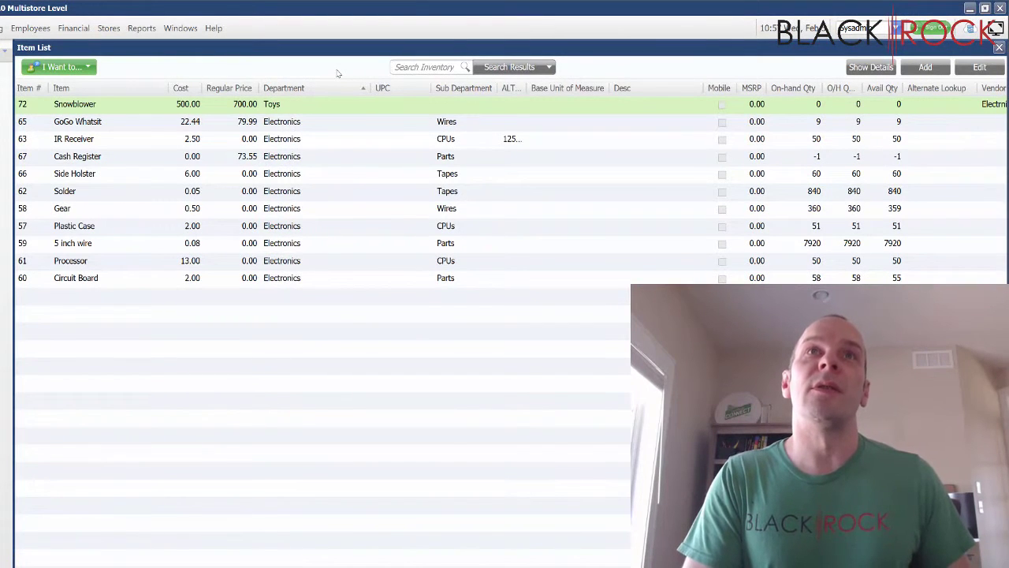
key("Return")
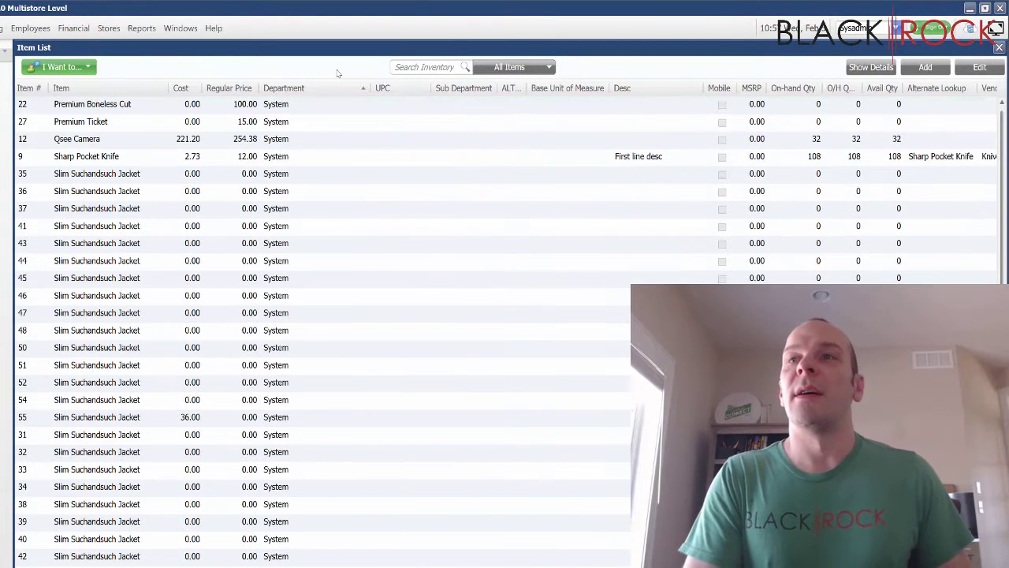
Step: Search the item list for "awesome" and reset it to all items
type("awesome")
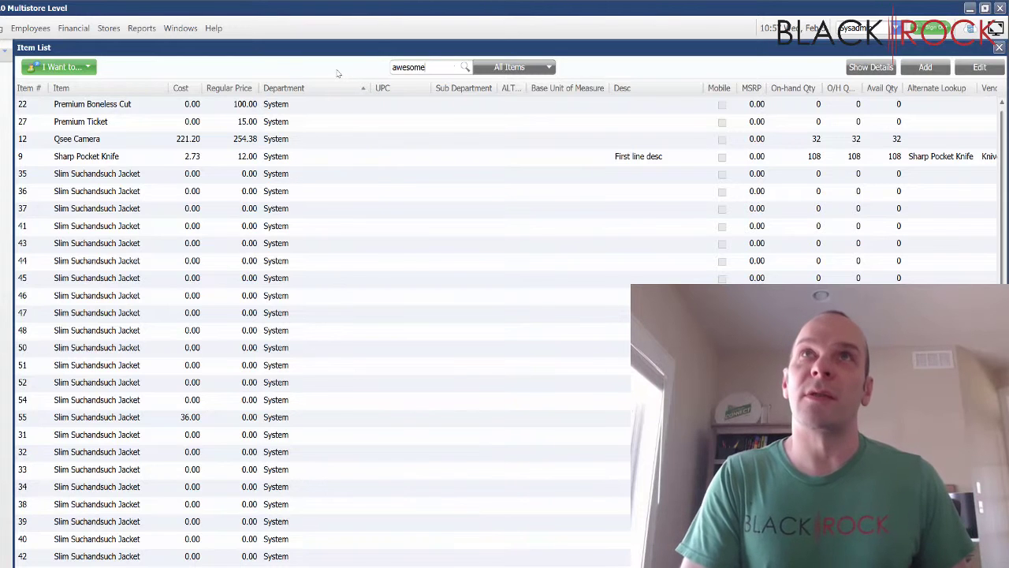
key("Return")
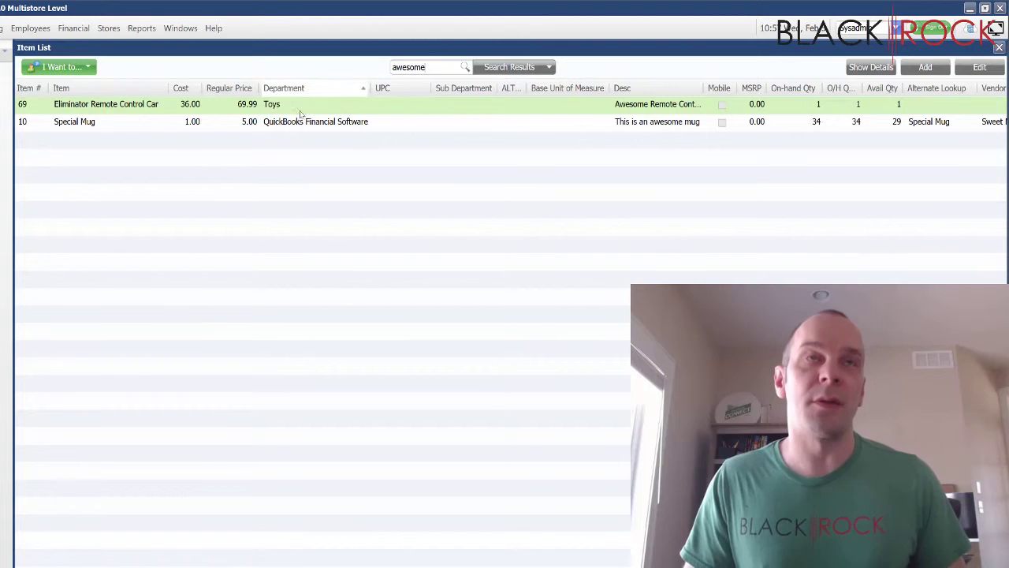
key("BackSpace")
key("BackSpace")
key("BackSpace")
key("BackSpace")
key("BackSpace")
key("BackSpace")
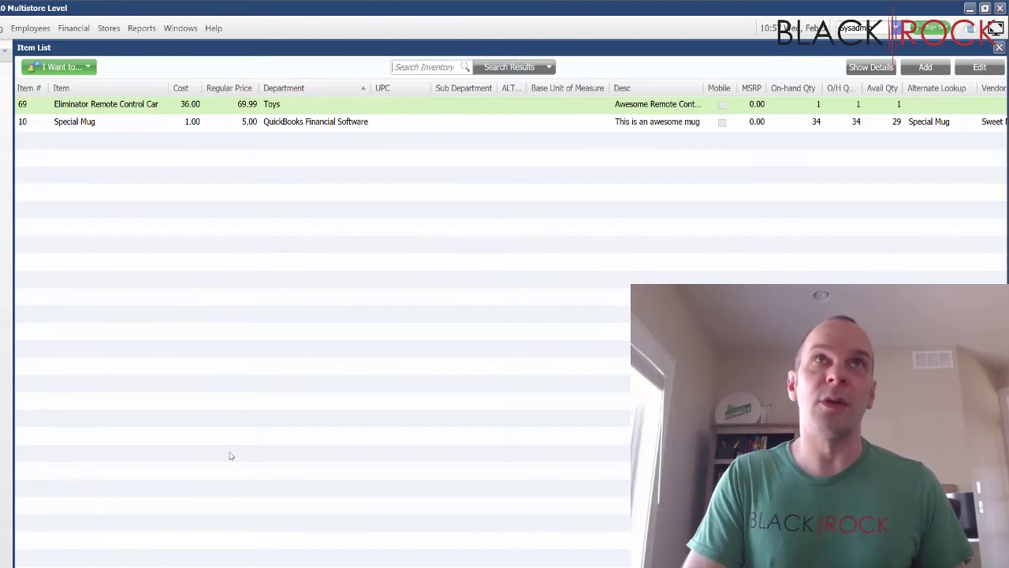
key("Return")
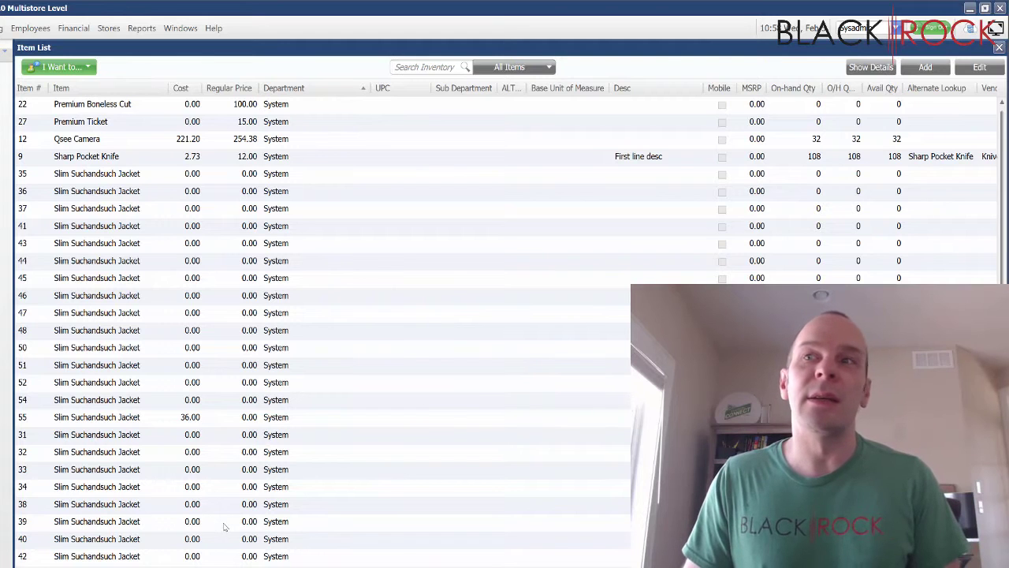
Step: Look over the rows and columns of the item list and return to the home screen
scroll(536, 439, "up", 8)
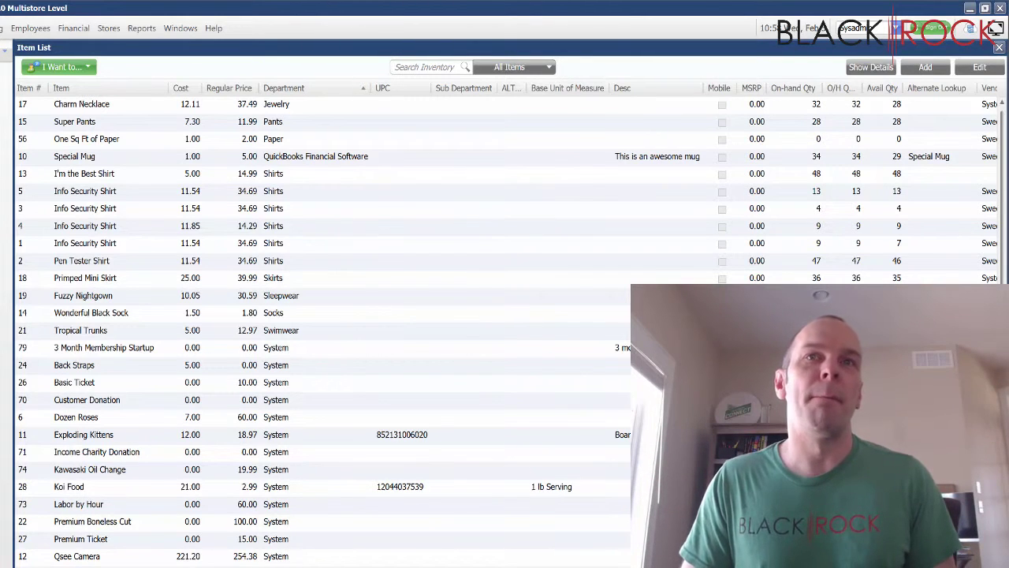
scroll(507, 321, "right", 3)
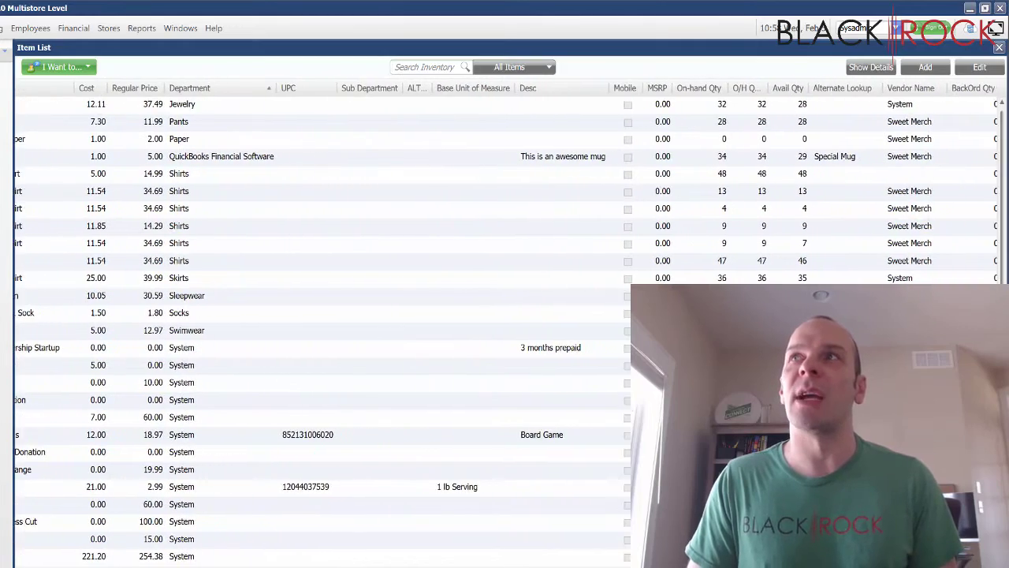
scroll(507, 322, "left", 3)
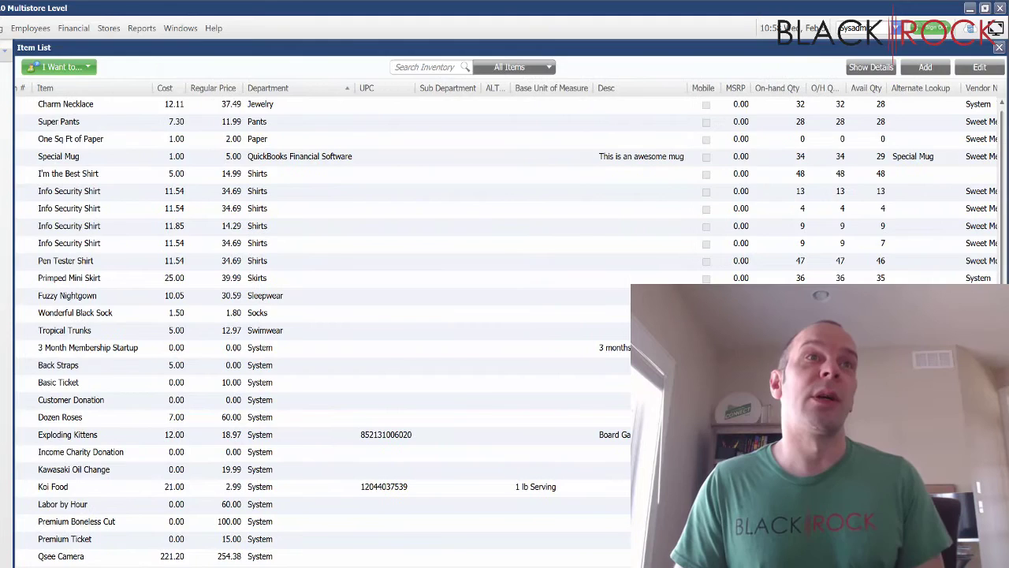
key("Escape")
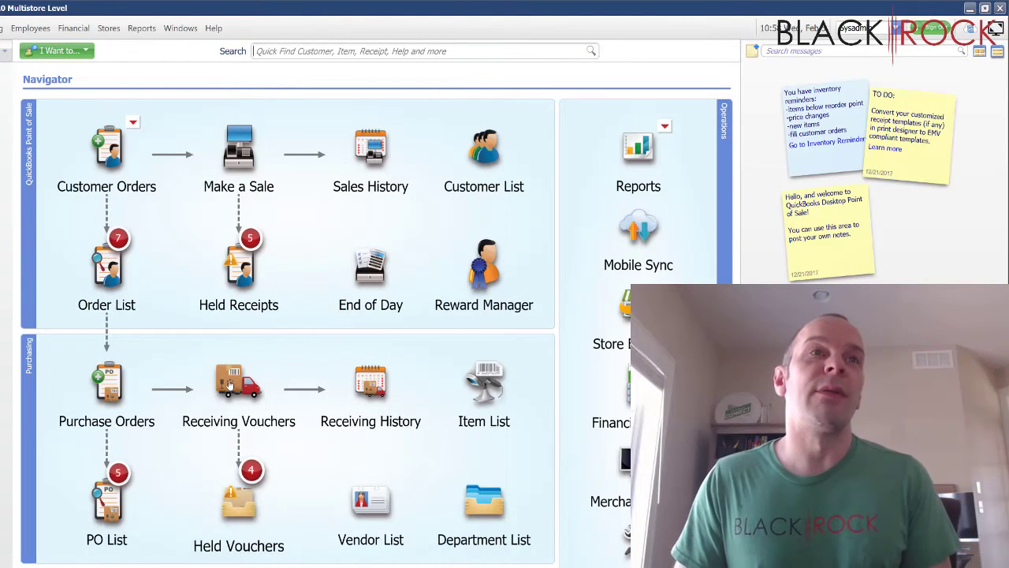
Step: View the open purchase orders from the home screen, search them for "Bob", and close the search results
mouse_move(111, 511)
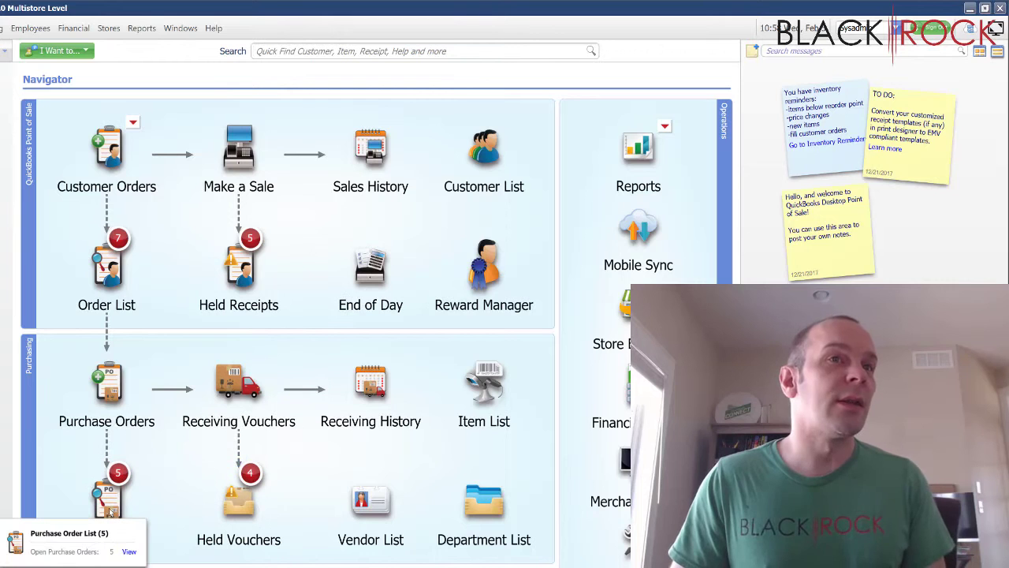
left_click(129, 551)
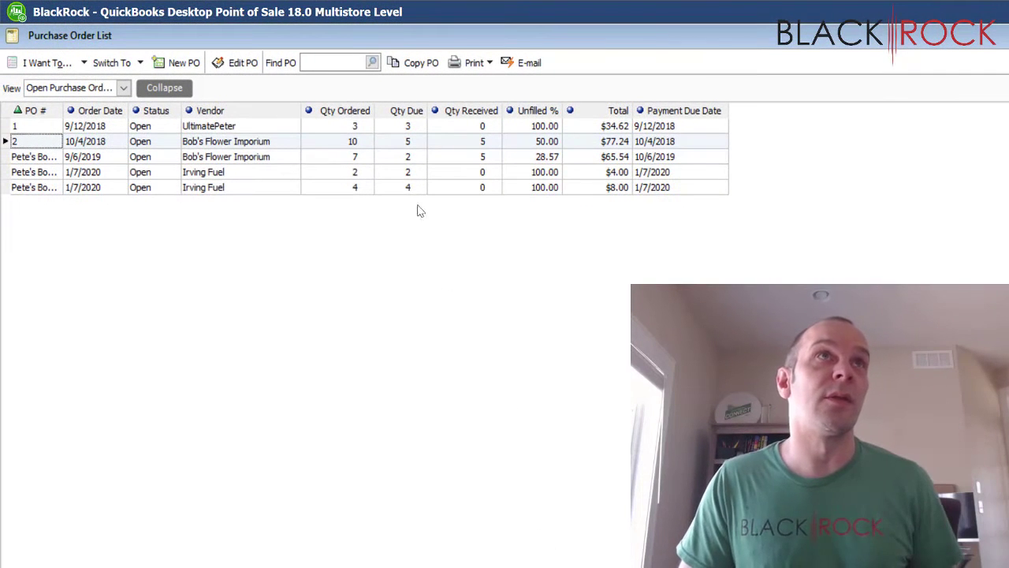
left_click(334, 63)
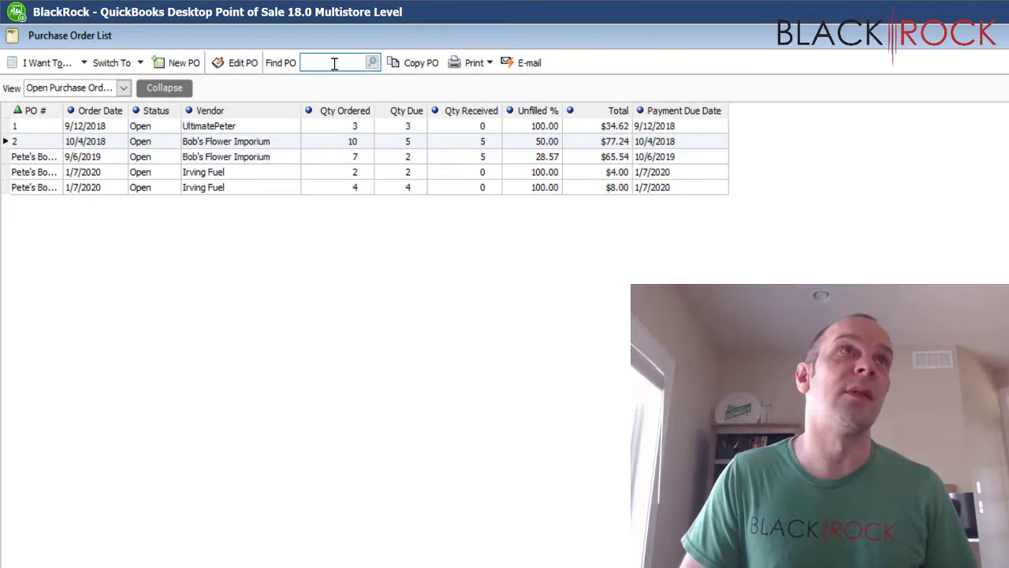
type("Bob")
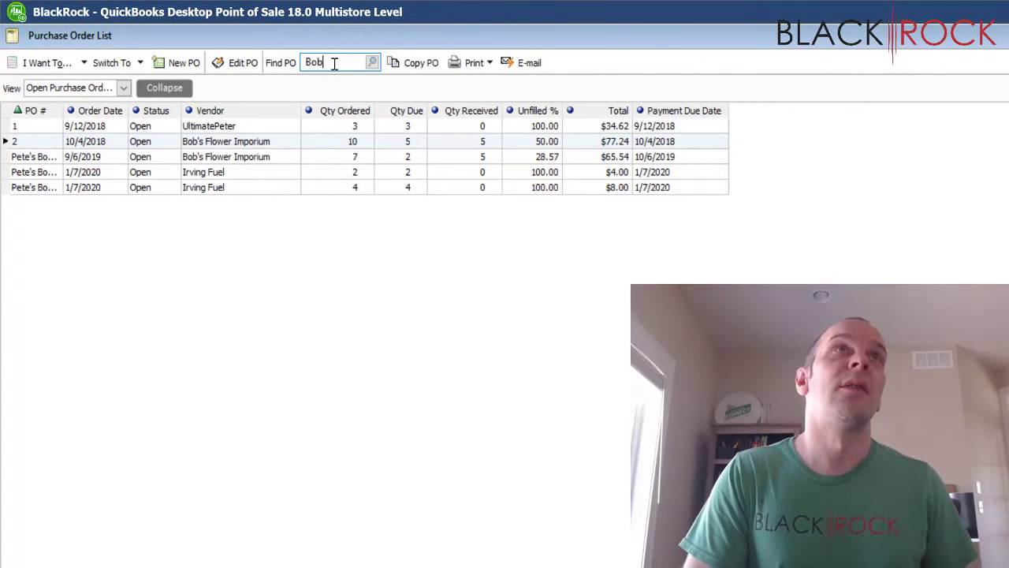
key("Return")
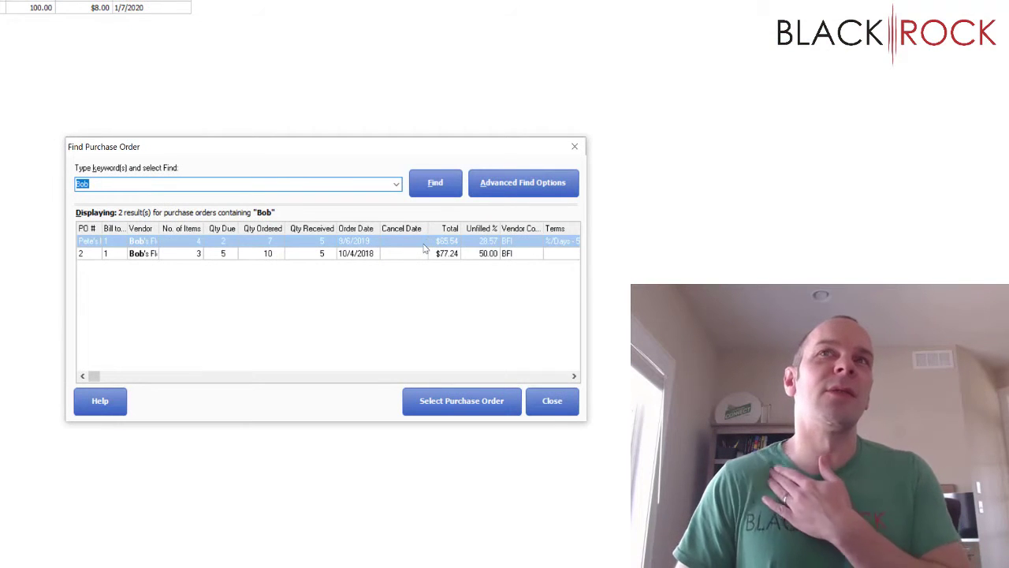
left_click(553, 402)
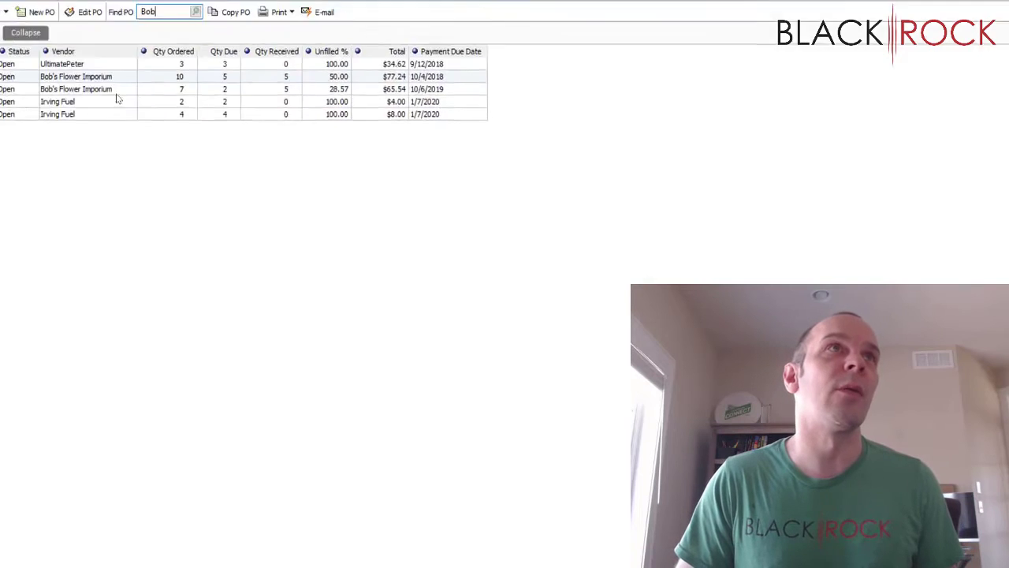
Step: Open the $4.00 Irving Fuel purchase order to view its items, and return to the purchase order list
double_click(115, 101)
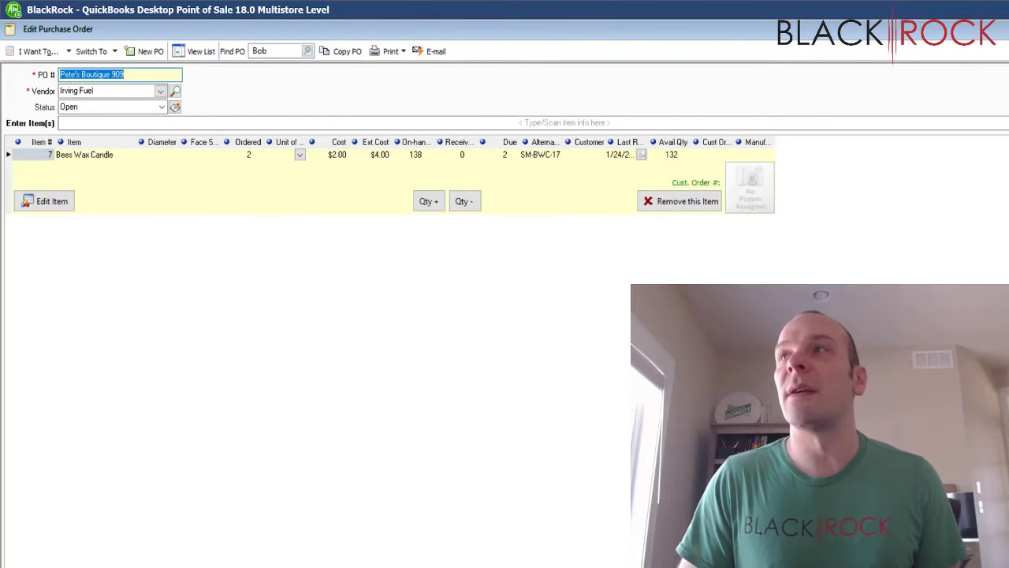
key("ctrl+s")
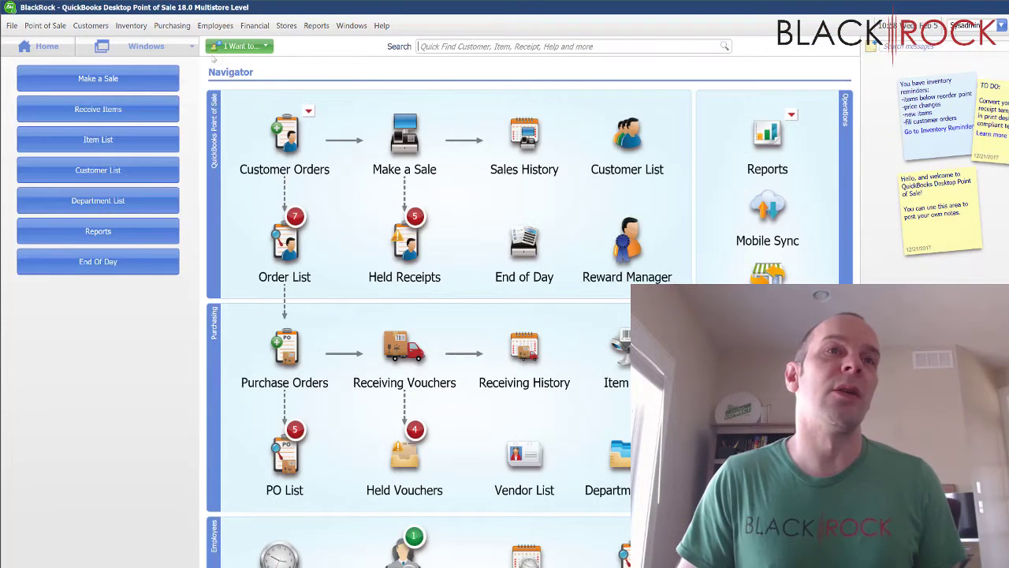
mouse_move(288, 455)
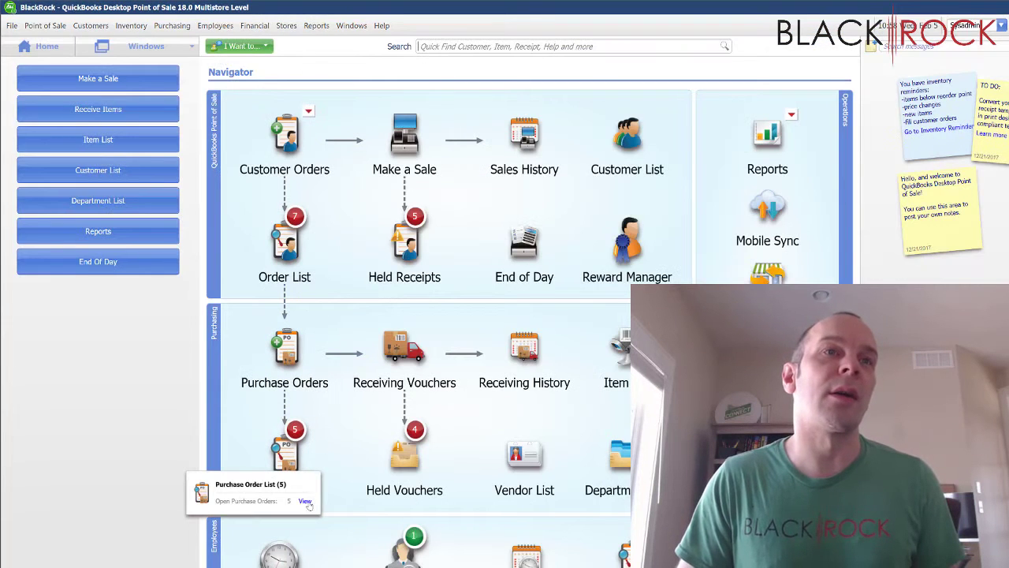
left_click(306, 502)
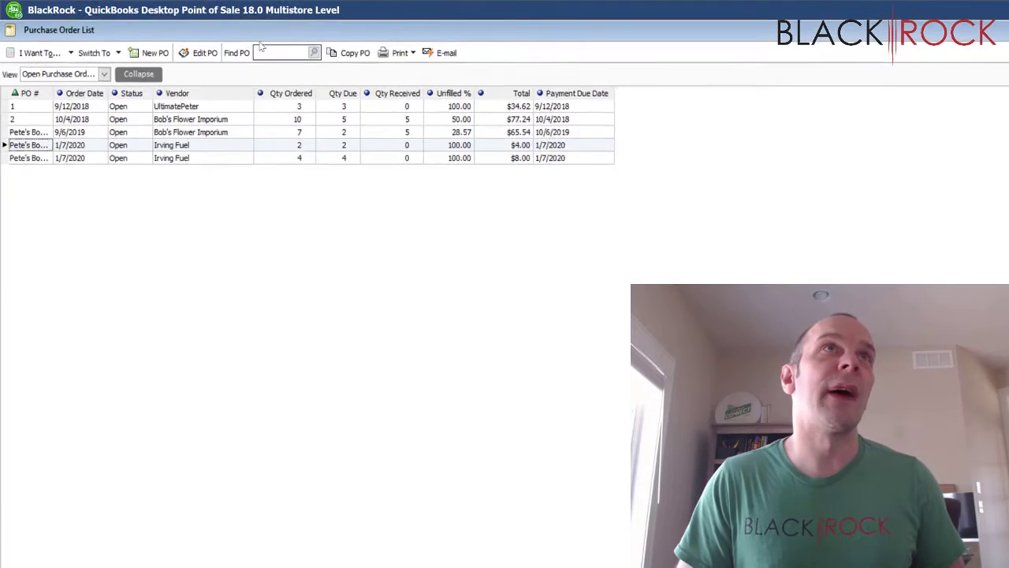
Step: Search the purchase orders for "bees", close the search results, and return to the home screen
left_click(269, 54)
type("bes")
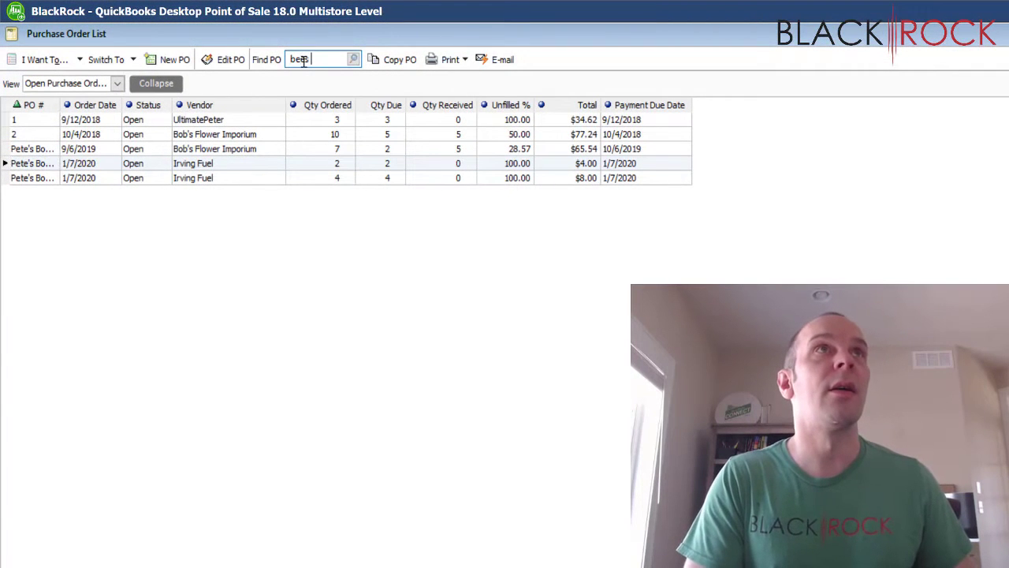
key("Return")
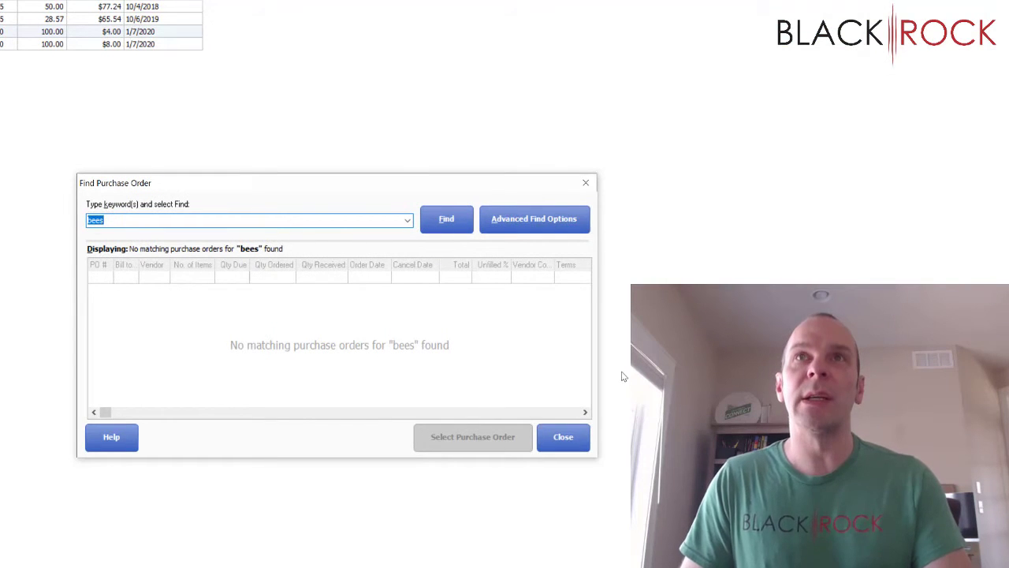
key("BackSpace")
left_click(561, 438)
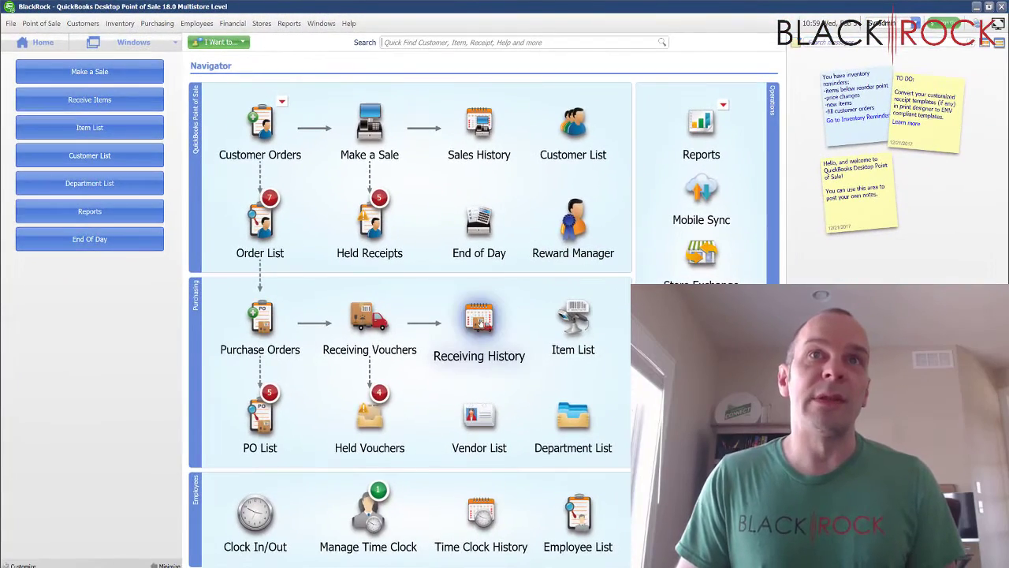
Step: Open the receiving history from the home screen and search it for "Something"
left_click(483, 321)
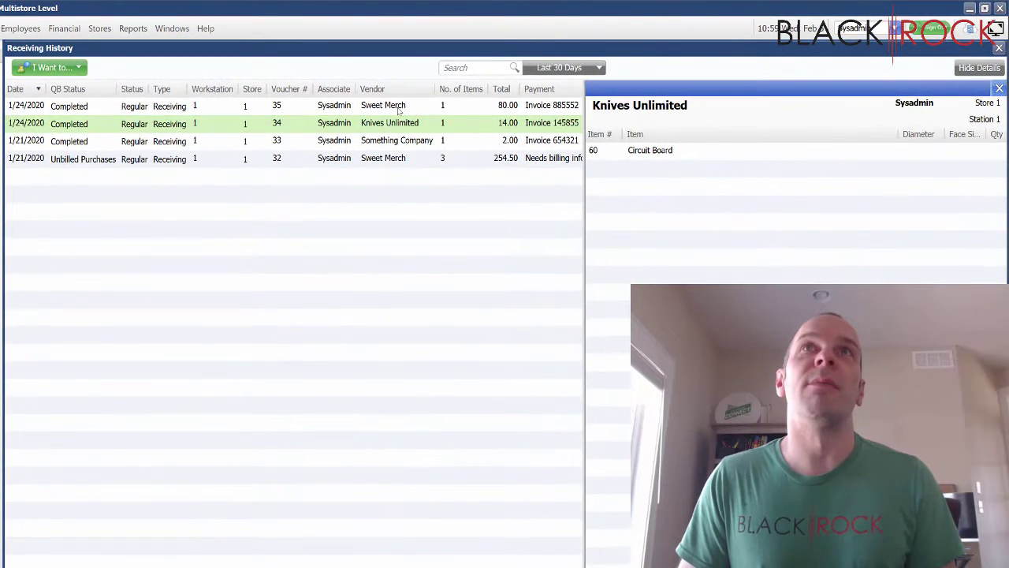
left_click(456, 69)
type("Something")
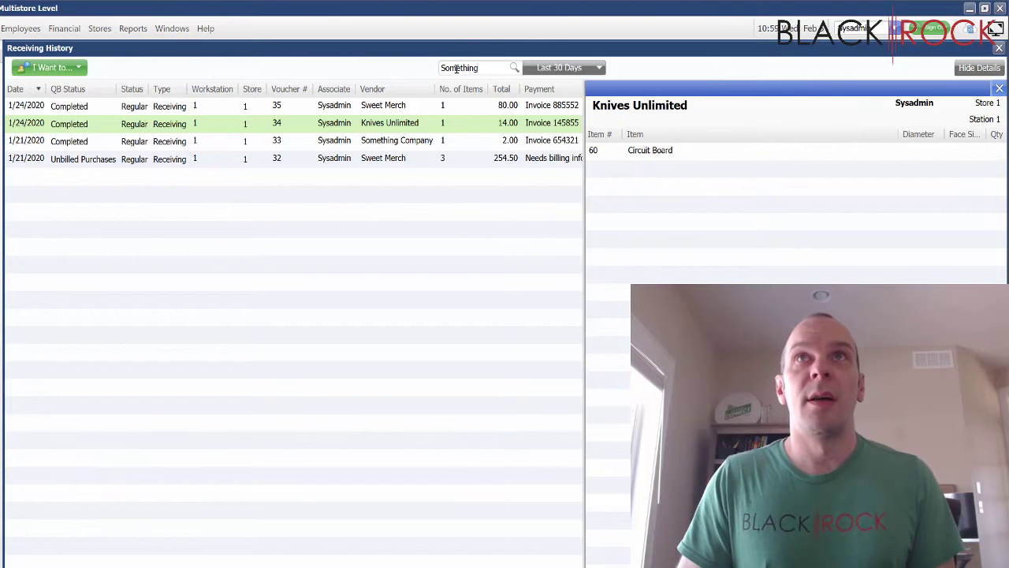
key("Return")
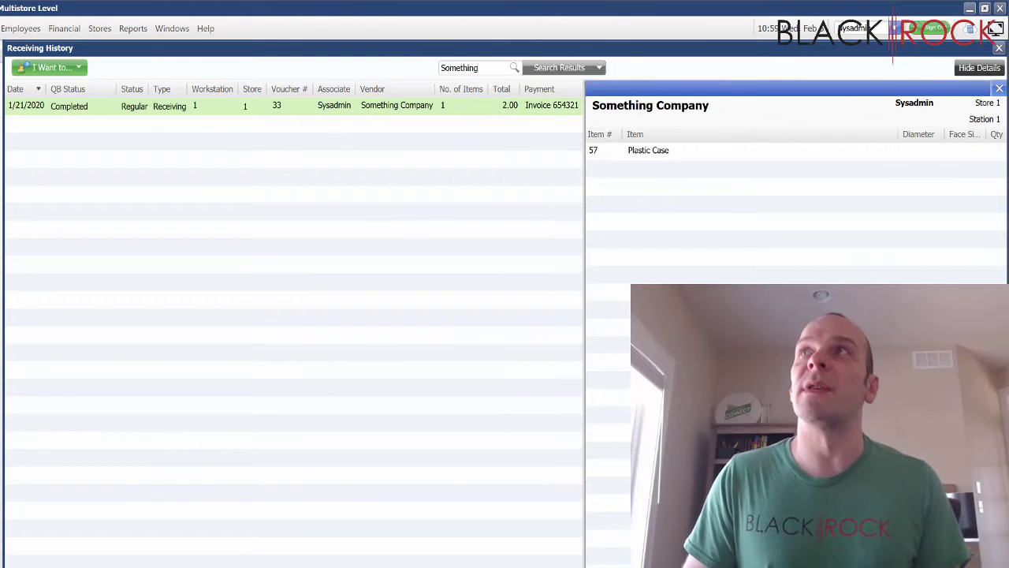
Step: Hide the voucher details, clear the receiving history search, and return to the home screen
left_click(979, 68)
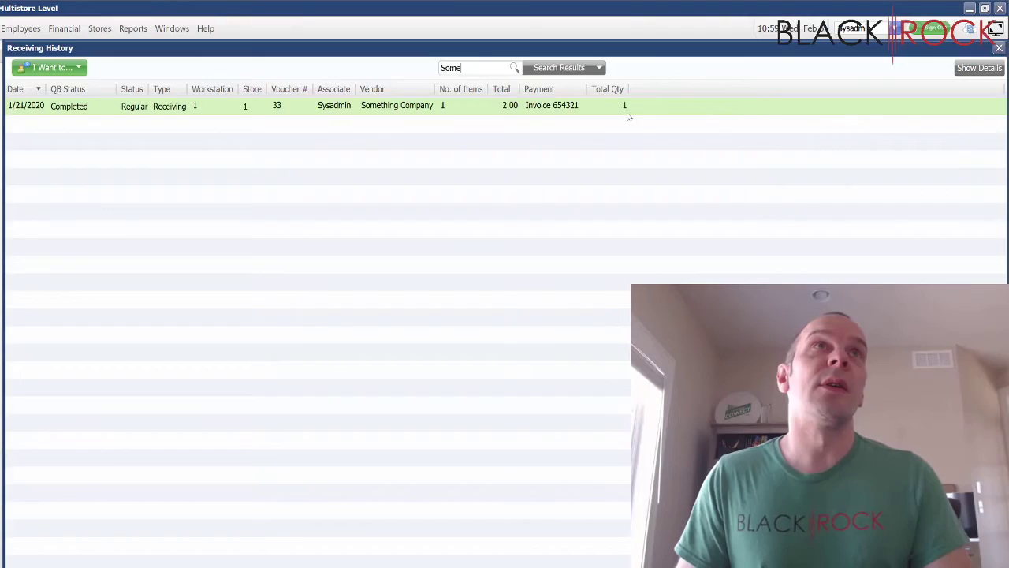
key("Escape")
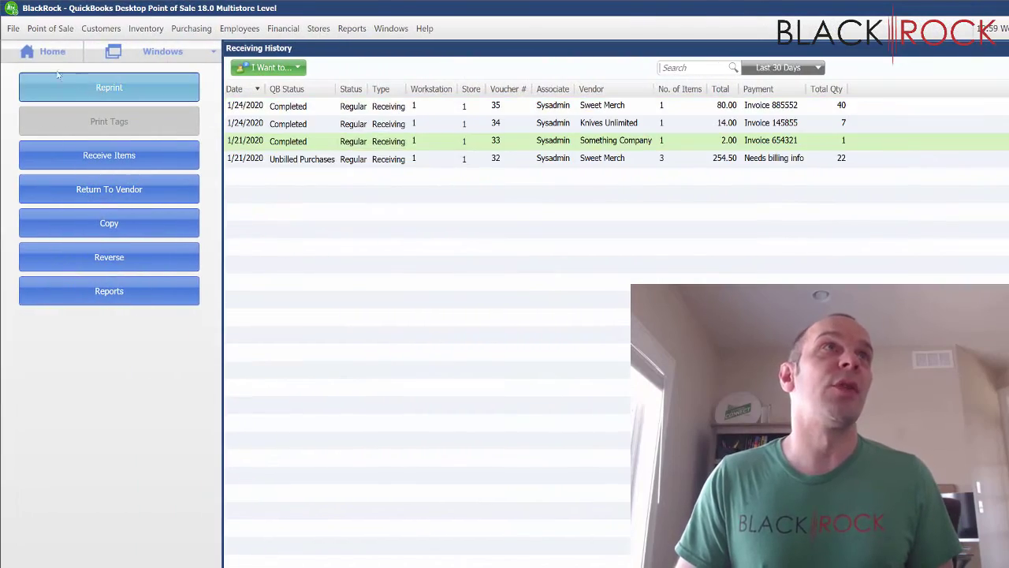
left_click(49, 52)
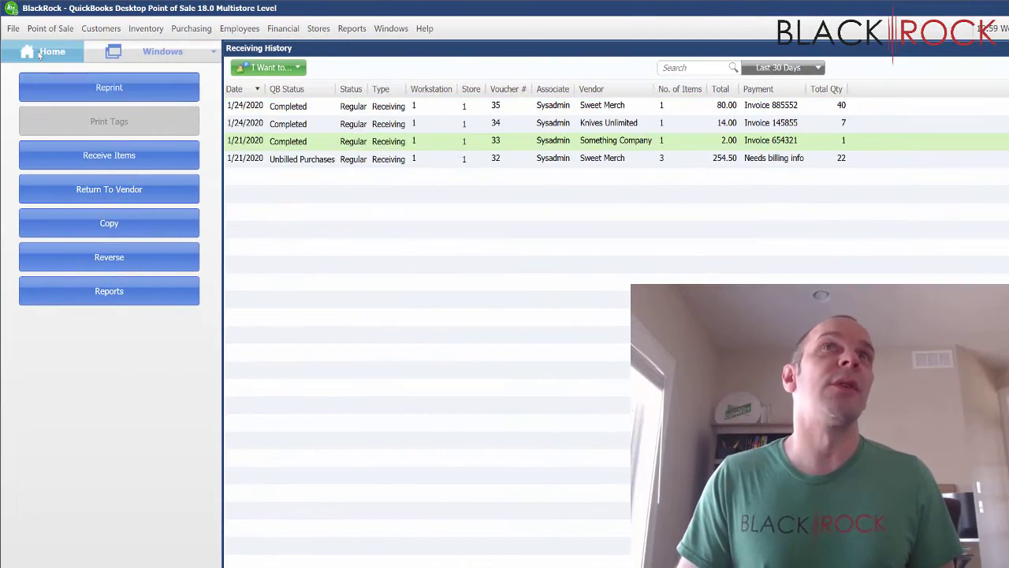